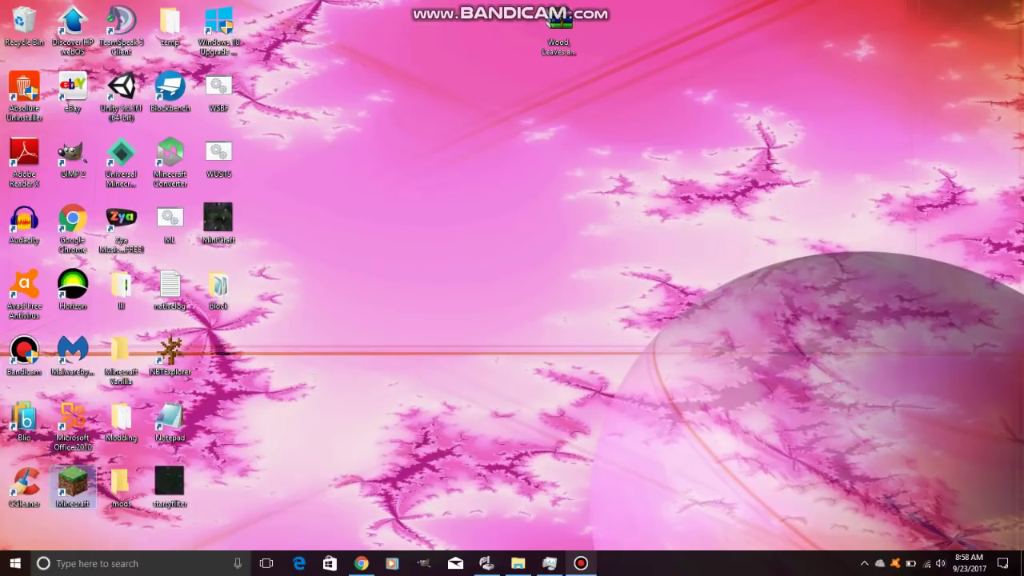
# Step: Open the Minecraft shortcut's file location, examine the MinecraftLauncher file's location in its properties, and close the folder
pyautogui.rightClick(69, 477)
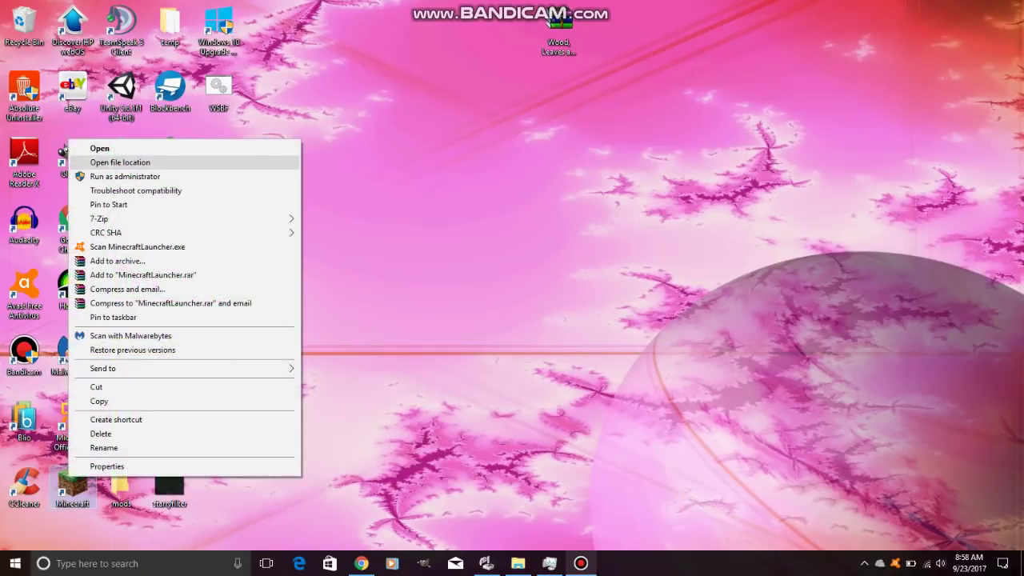
pyautogui.click(120, 162)
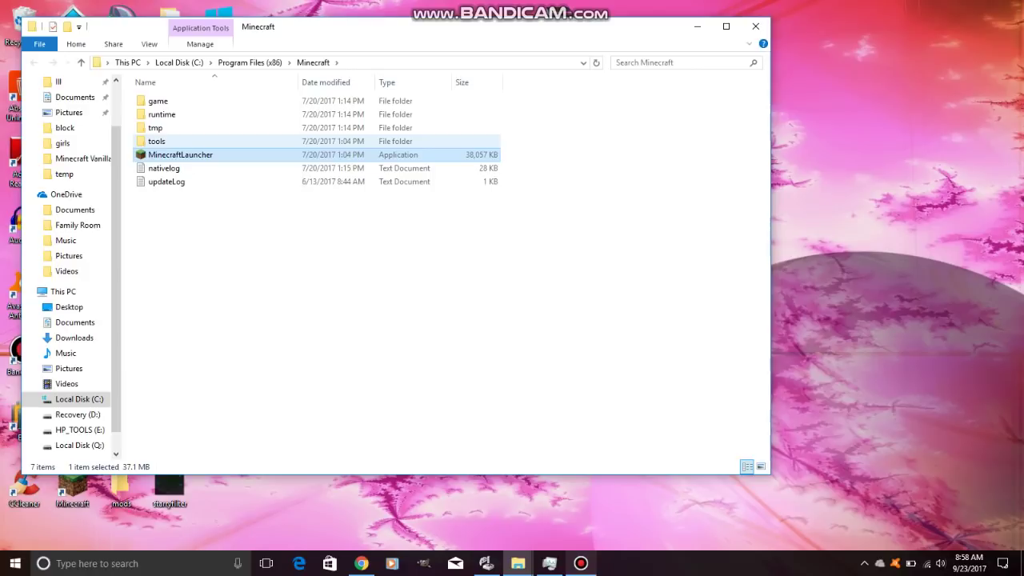
pyautogui.rightClick(171, 153)
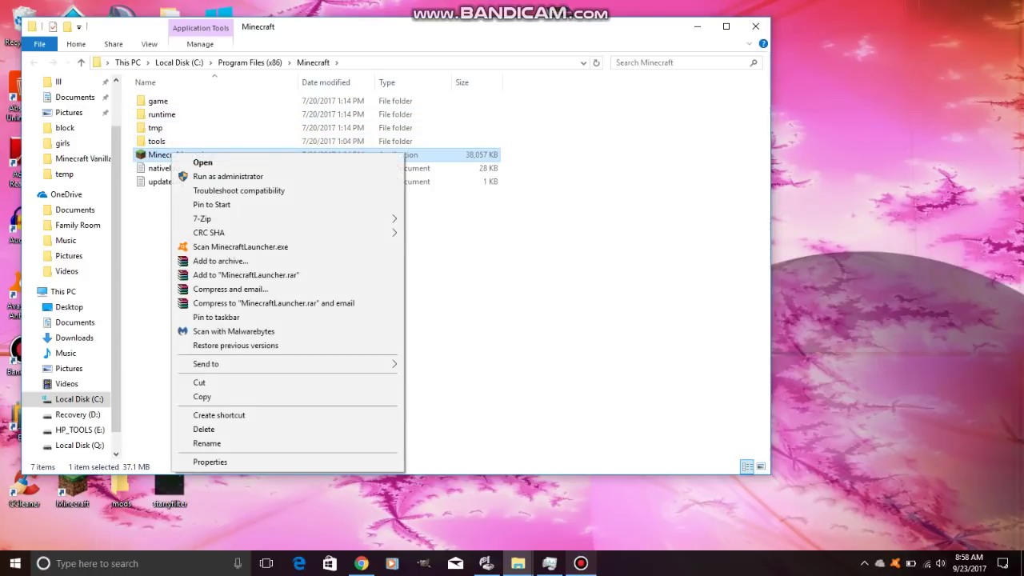
pyautogui.click(210, 462)
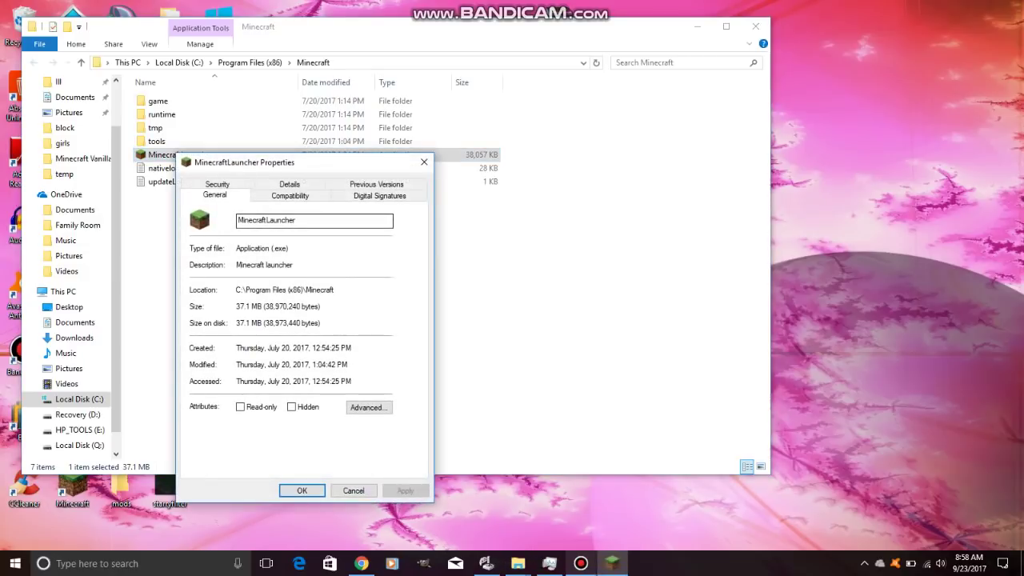
pyautogui.press('Tab')
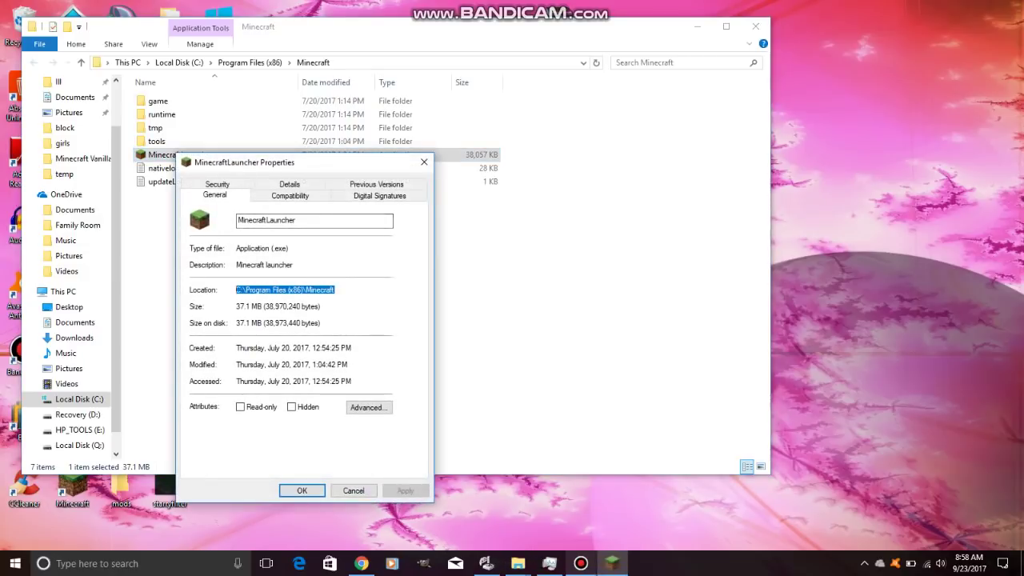
pyautogui.click(353, 491)
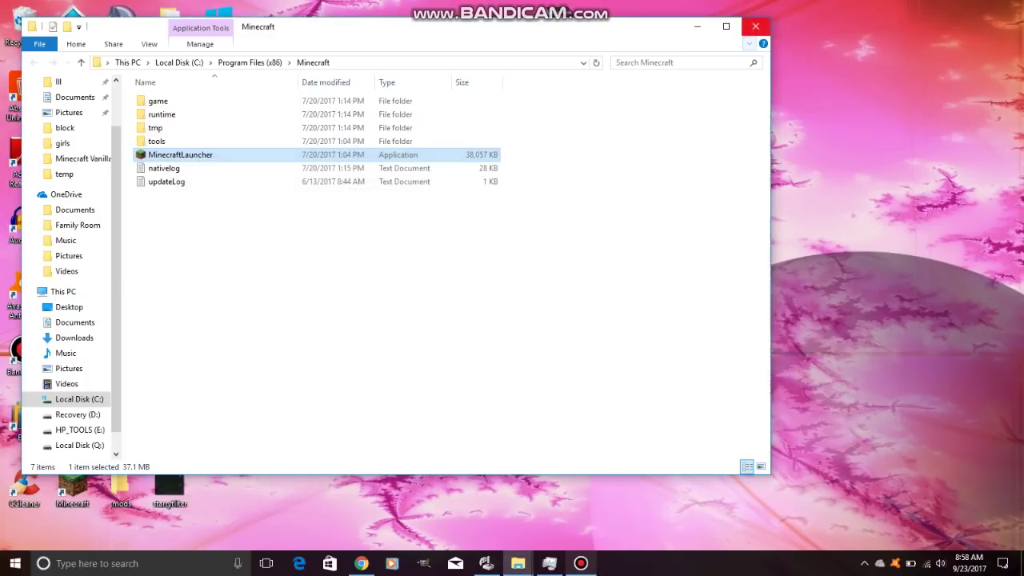
pyautogui.click(755, 27)
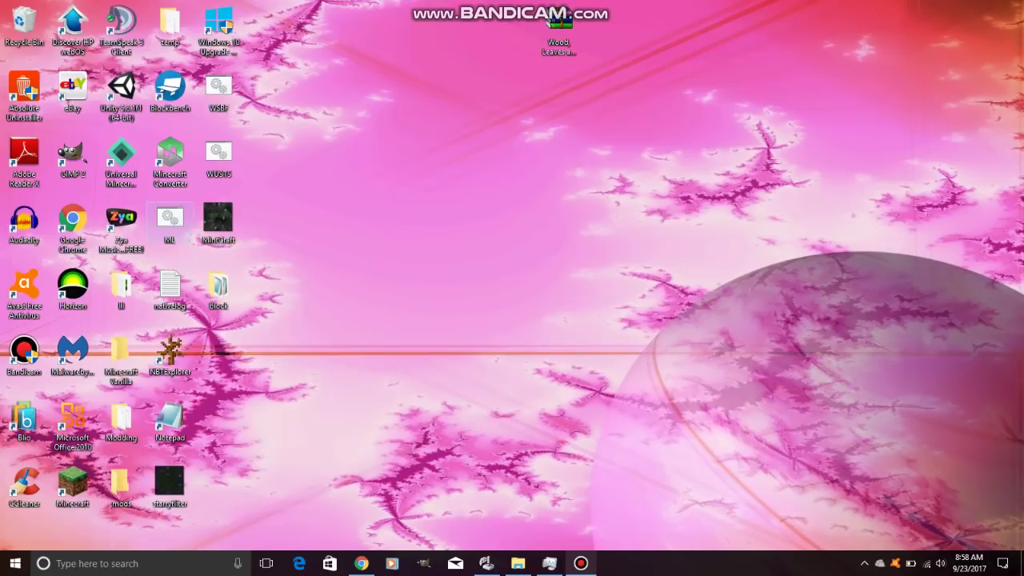
# Step: Open the desktop ML script in Notepad and copy the target path from the Minecraft shortcut's properties
pyautogui.moveTo(170, 217); pyautogui.dragTo(172, 422)
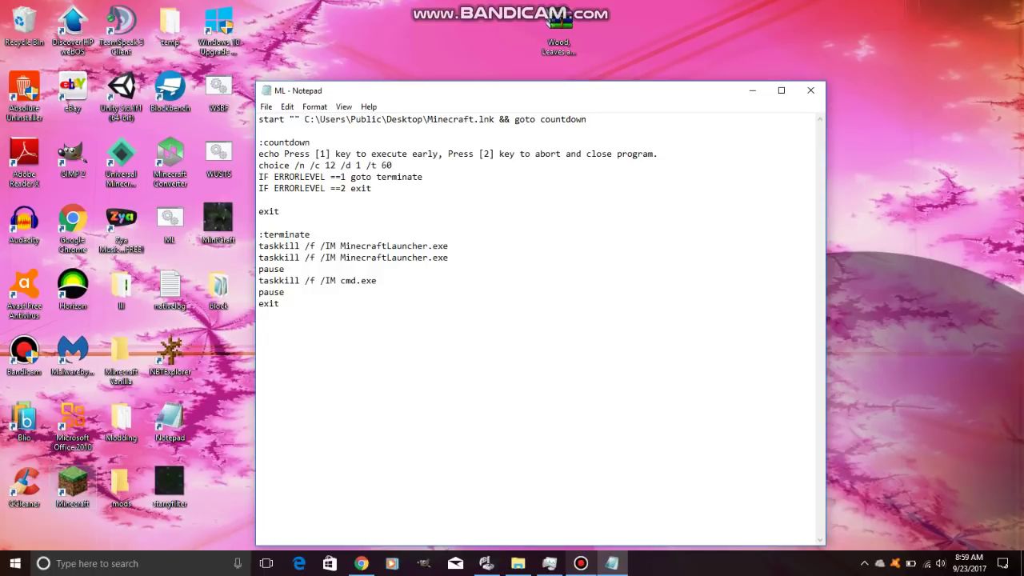
pyautogui.rightClick(74, 481)
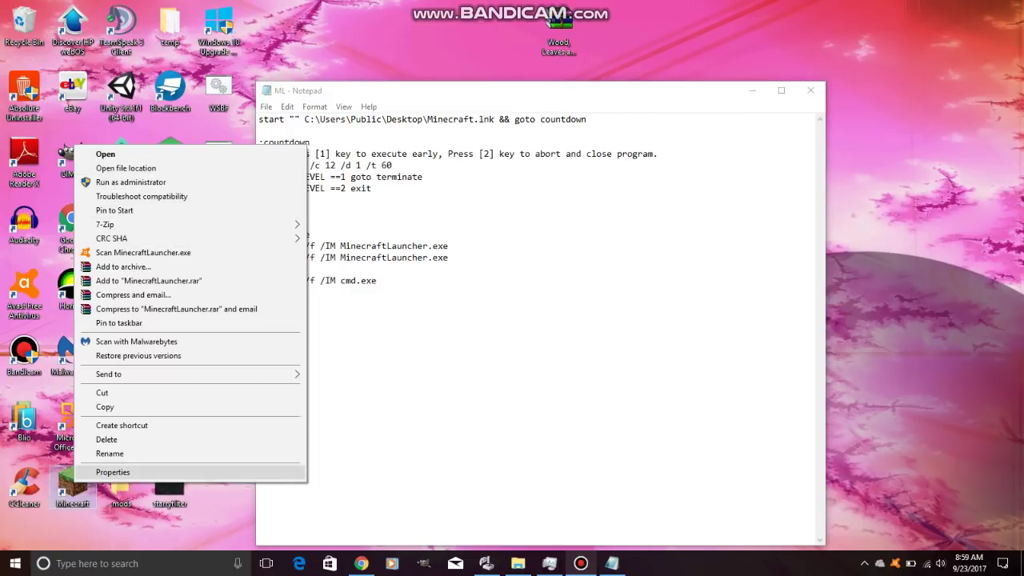
pyautogui.click(113, 471)
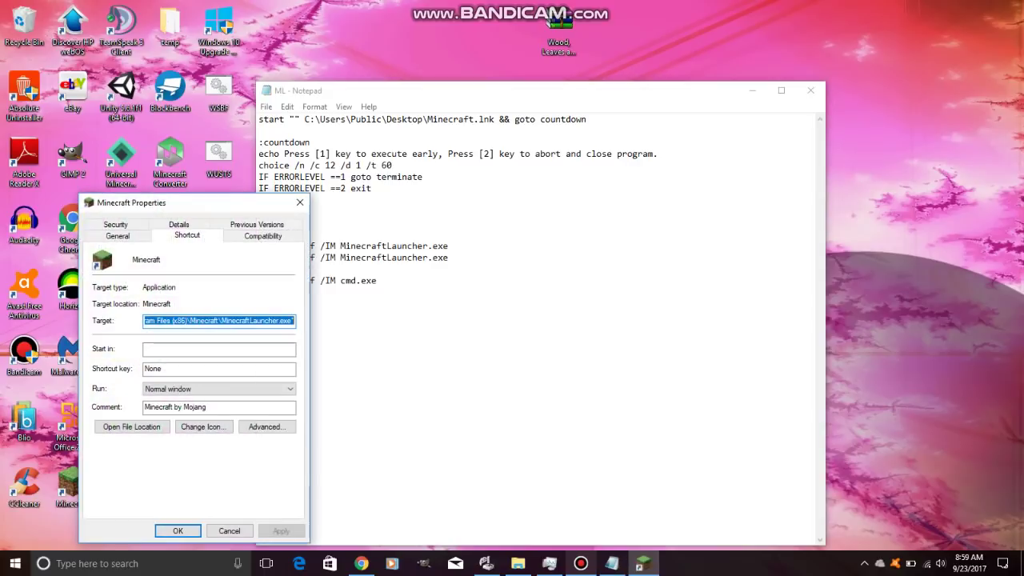
pyautogui.doubleClick(252, 320)
pyautogui.click(251, 320)
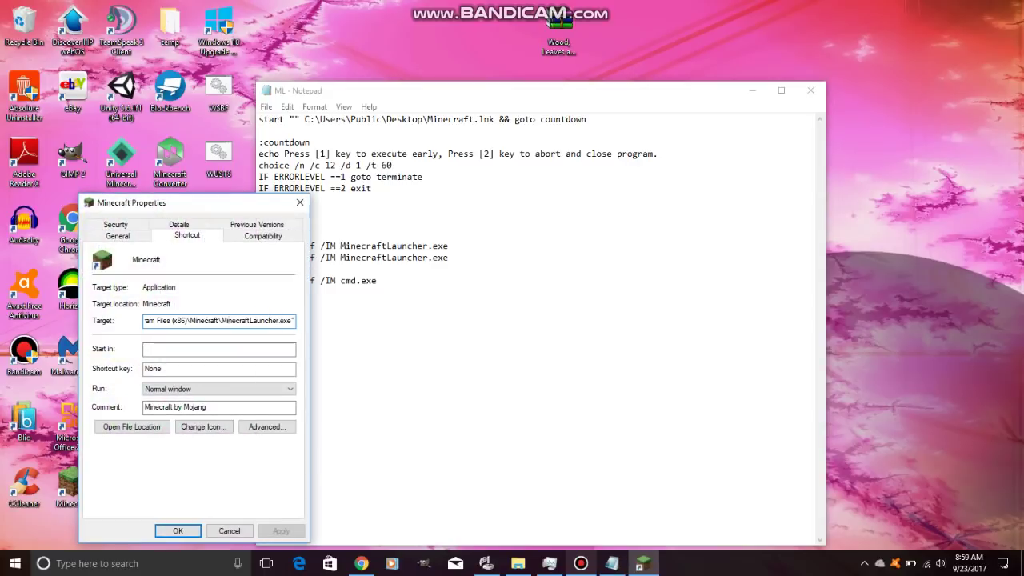
pyautogui.hotkey('ctrl', 'a')
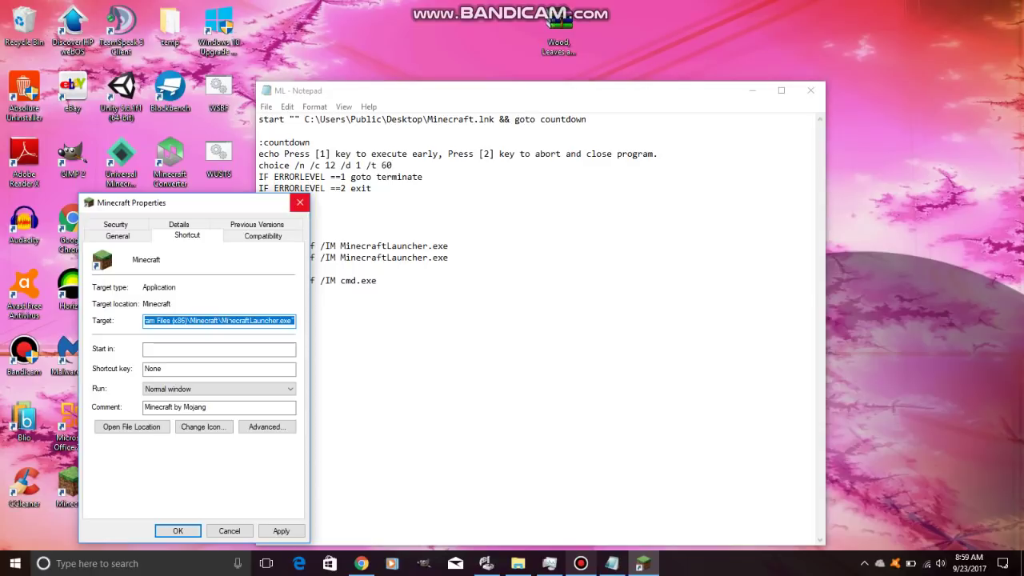
pyautogui.click(300, 202)
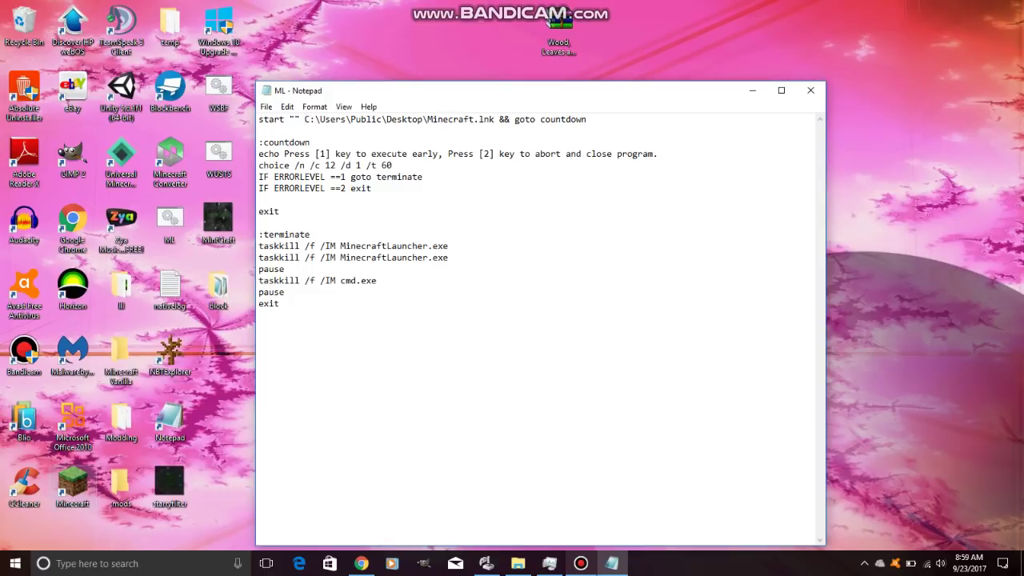
pyautogui.click(73, 486)
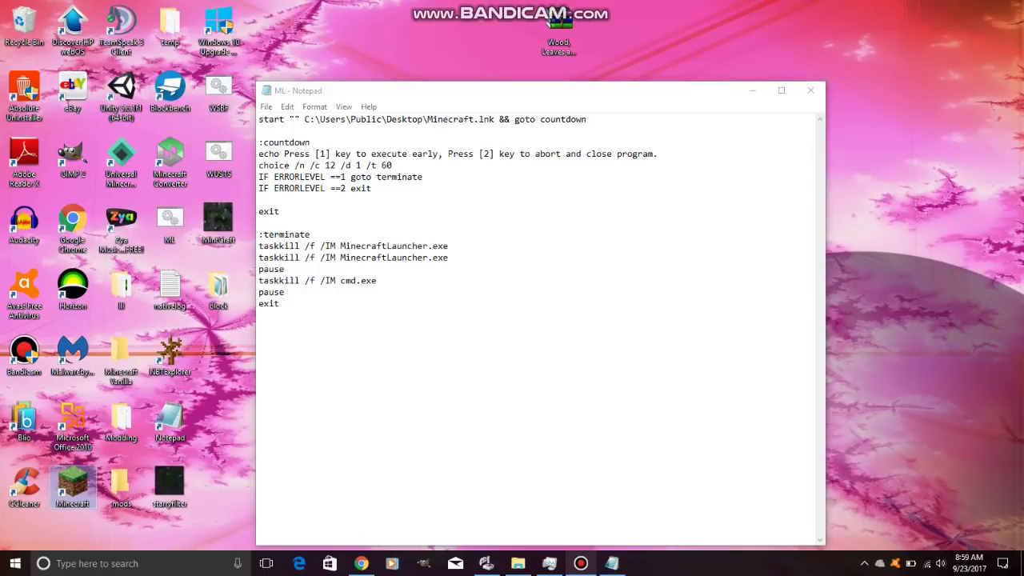
# Step: Browse from the Modding folder to Desktop\Minecraft Vanilla, examine its full path, and close the folder window
pyautogui.moveTo(413, 92); pyautogui.dragTo(448, 51)
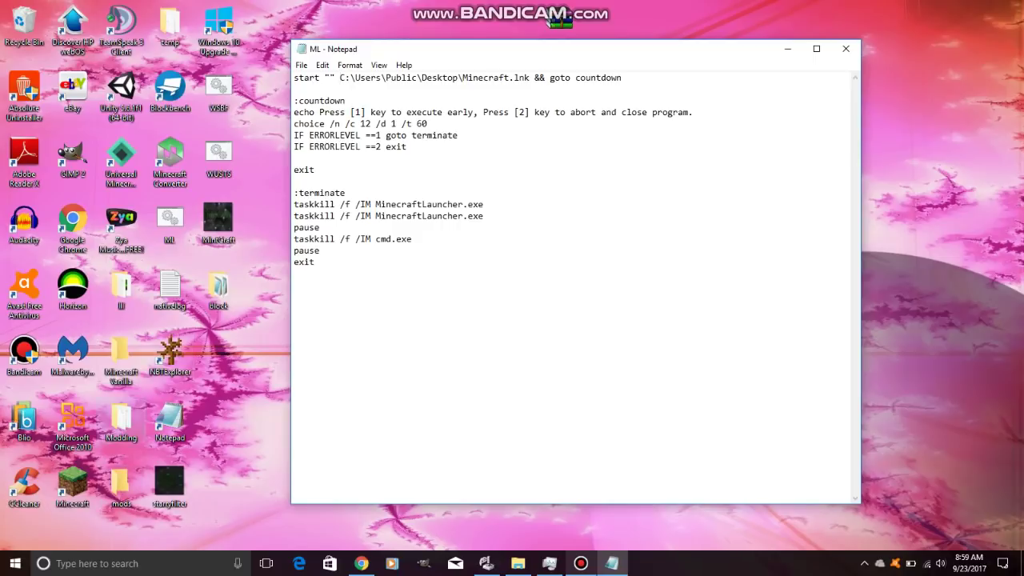
pyautogui.doubleClick(120, 421)
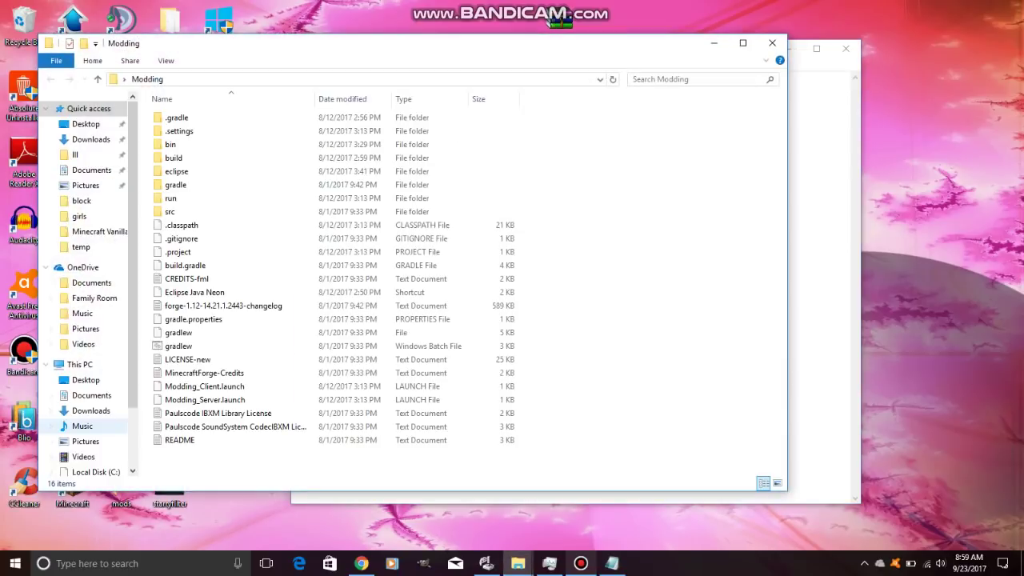
pyautogui.click(171, 144)
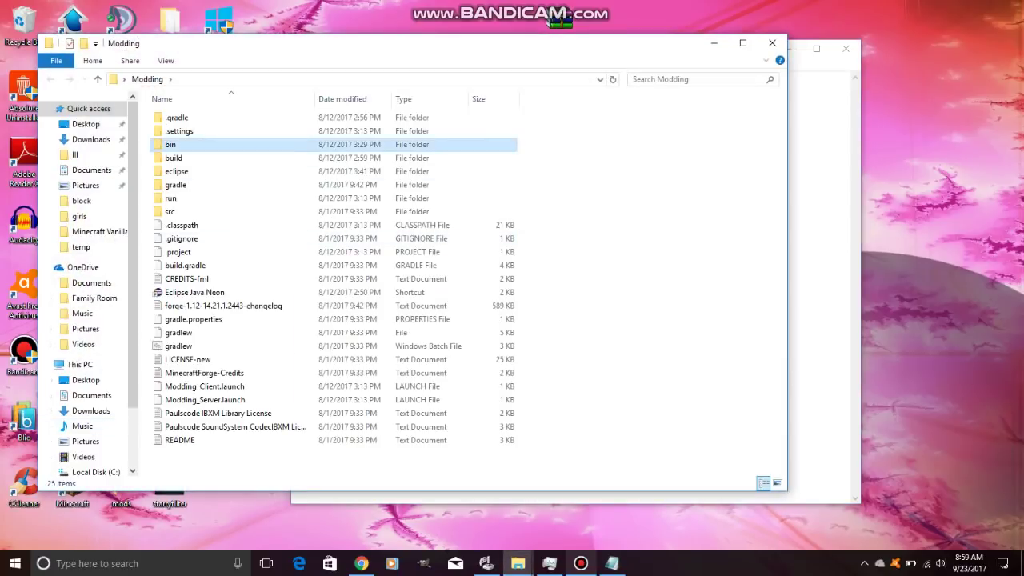
pyautogui.click(63, 121)
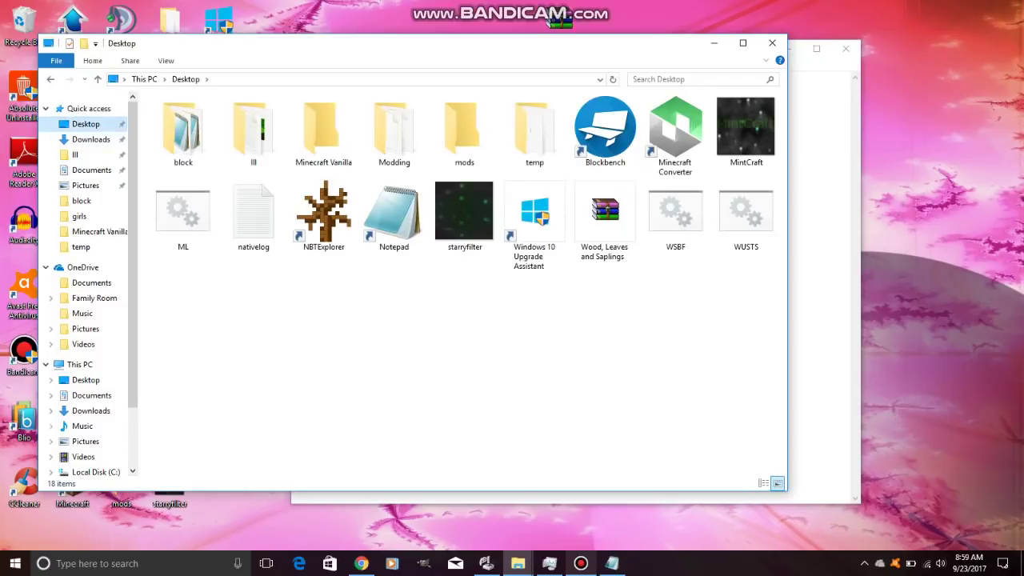
pyautogui.hotkey('alt', 'd')
pyautogui.press('F4')
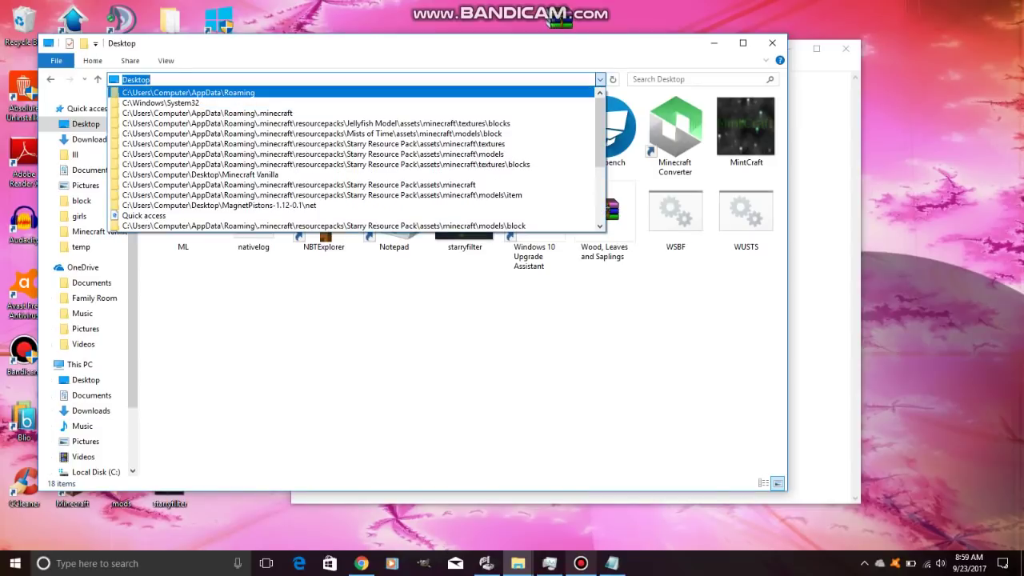
pyautogui.press('Return')
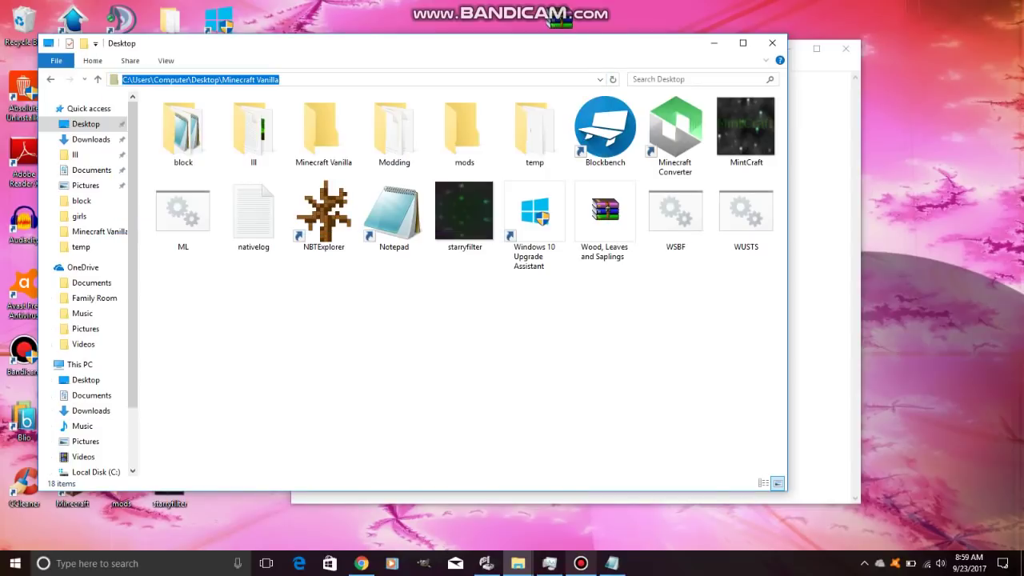
pyautogui.hotkey('alt', 'd')
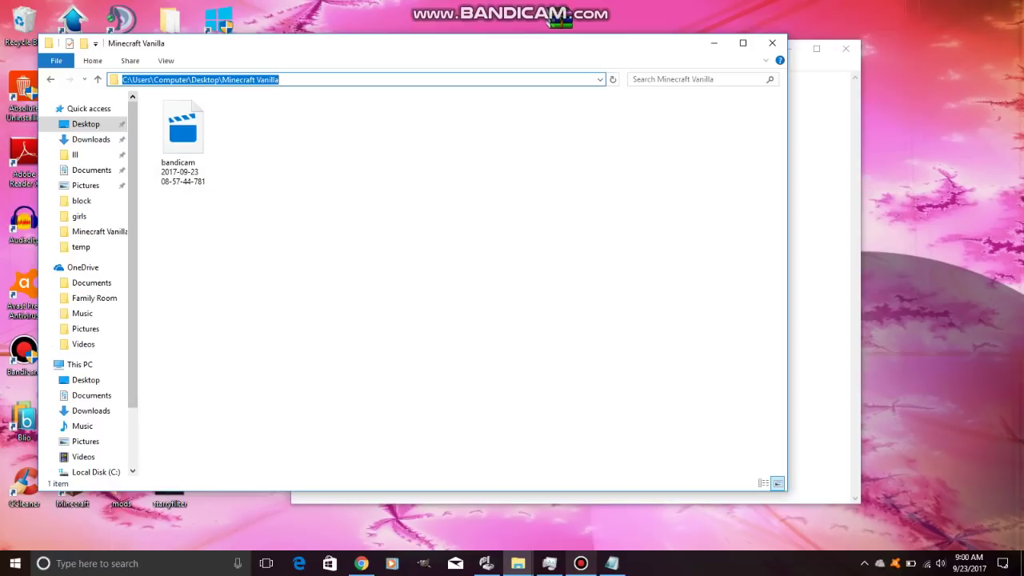
pyautogui.click(280, 79)
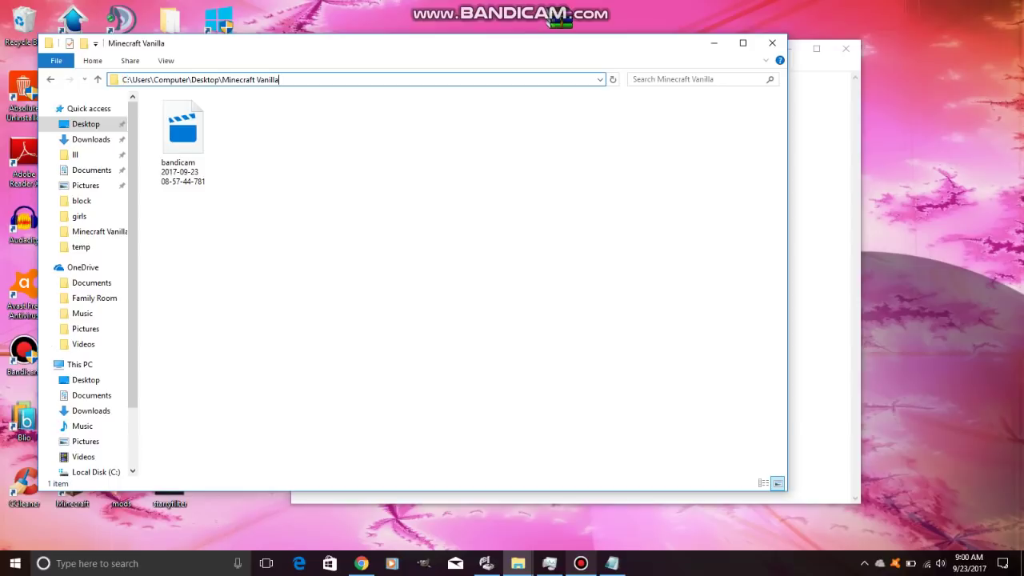
pyautogui.moveTo(301, 41); pyautogui.dragTo(547, 159)
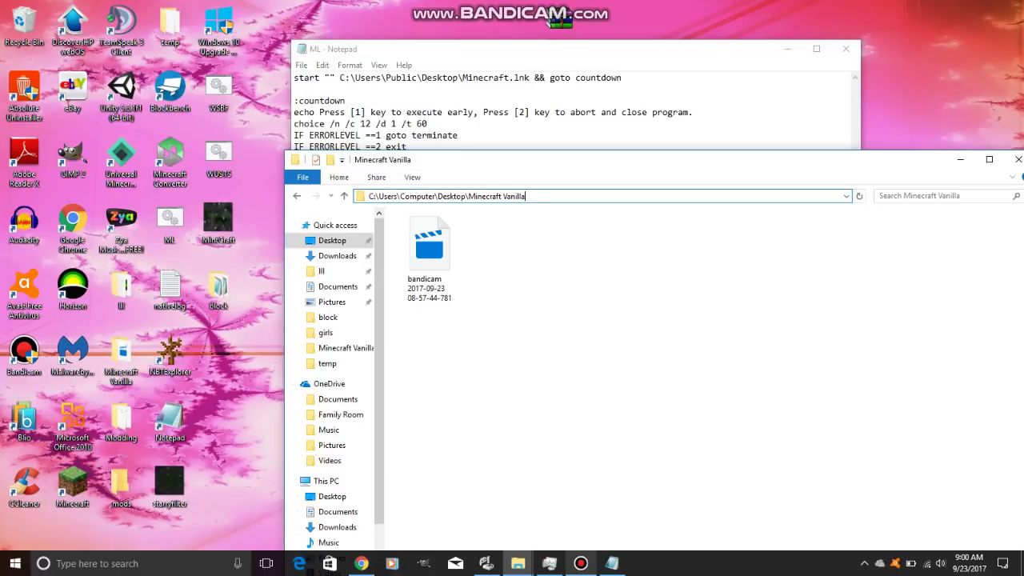
pyautogui.moveTo(615, 162); pyautogui.dragTo(490, 165)
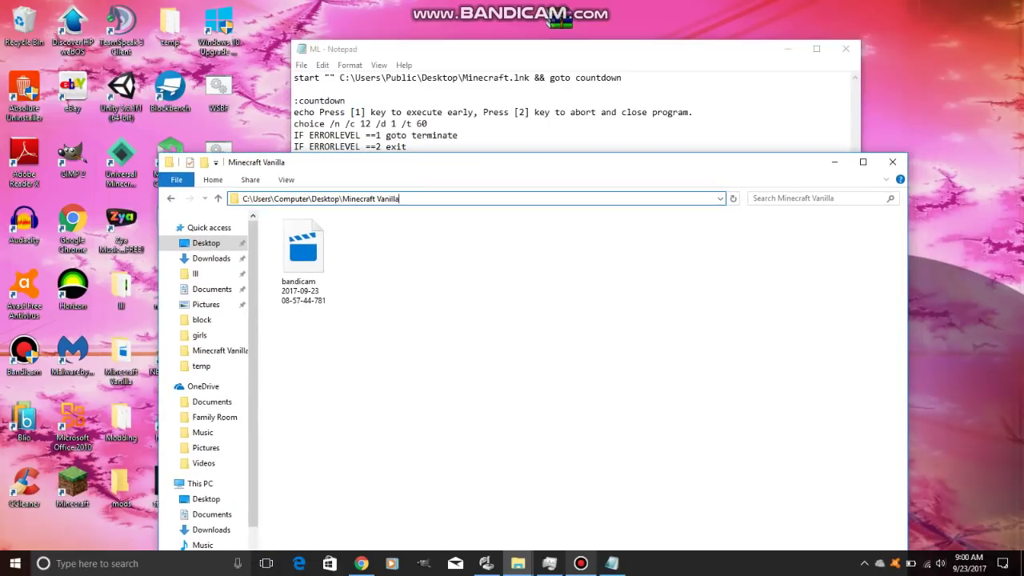
pyautogui.click(892, 162)
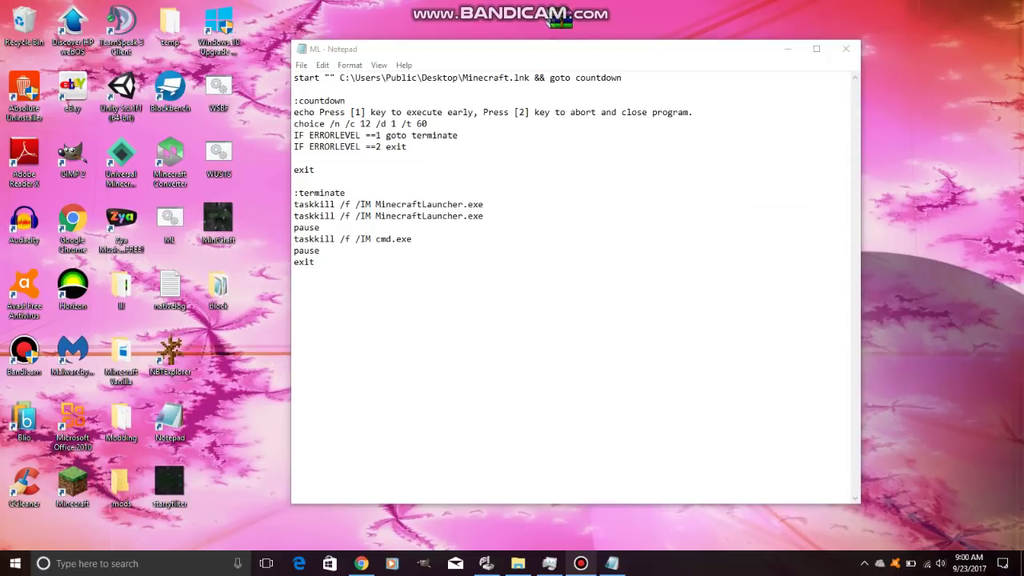
# Step: Try adding the path "C:\Program Files (x86)\Minecraft\MinecraftLauncher.exe" two lines below the script's final exit, and undo it
pyautogui.click(314, 261)
pyautogui.press('Return')
pyautogui.press('Return')
pyautogui.write('"C:\\Program Files (x86)\\Minecraft\\MinecraftLauncher.exe"')
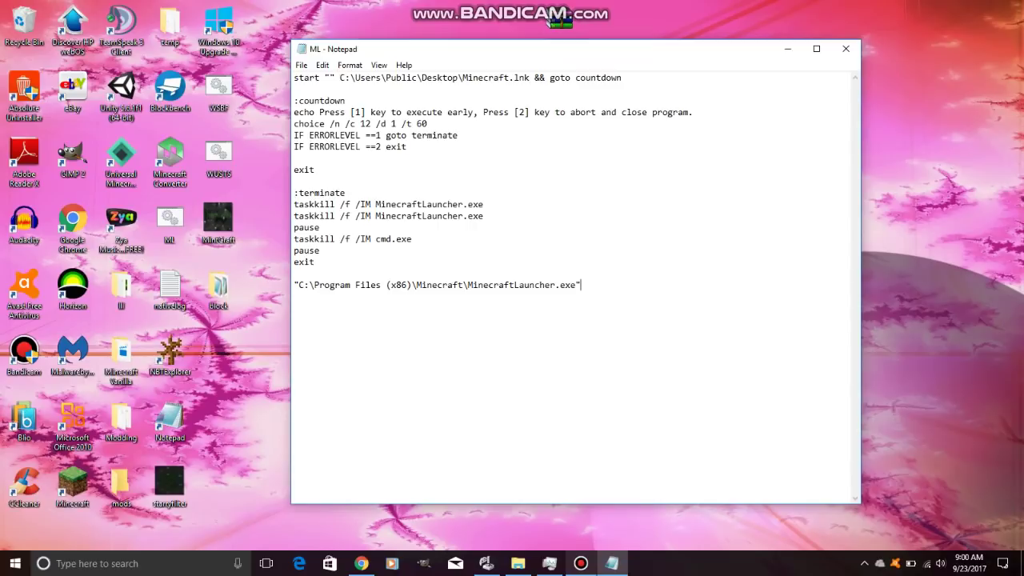
pyautogui.hotkey('ctrl', 'z')
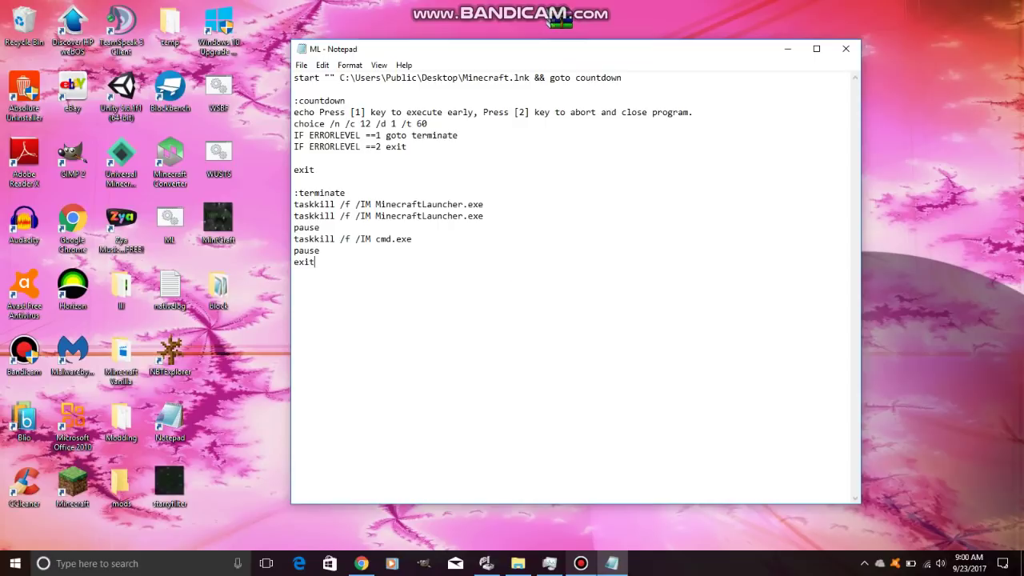
# Step: Save the script to the desktop as ML.cmd with the file type All Files
pyautogui.click(301, 65)
pyautogui.click(329, 121)
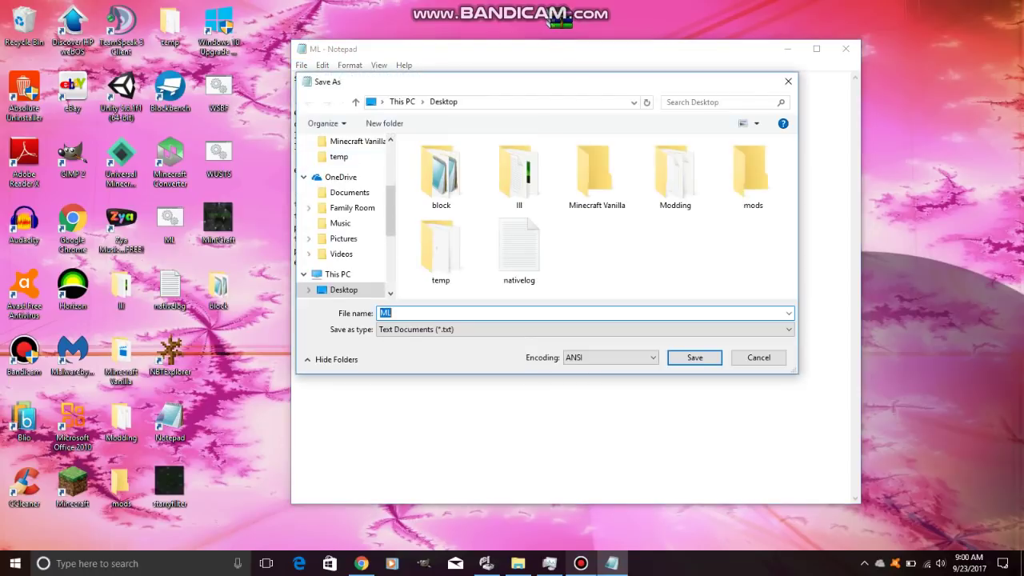
pyautogui.click(437, 329)
pyautogui.click(438, 351)
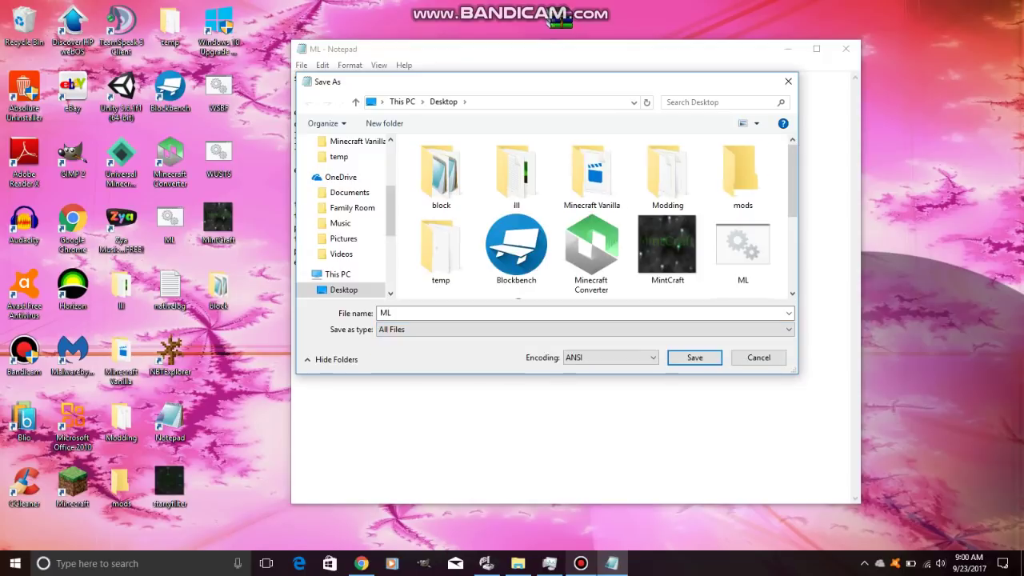
pyautogui.click(392, 313)
pyautogui.click(391, 313)
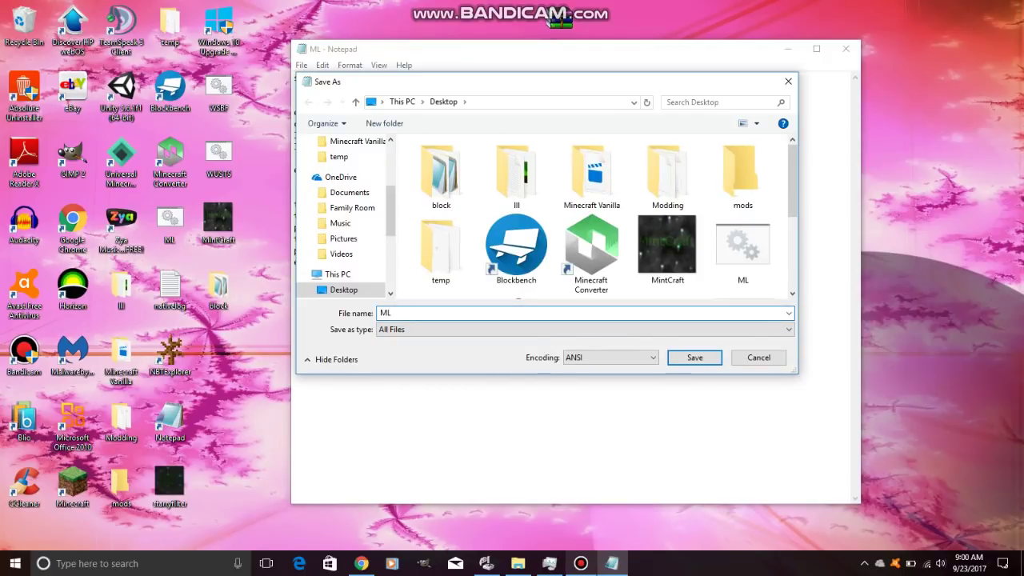
pyautogui.write('.cmd')
pyautogui.press('Return')
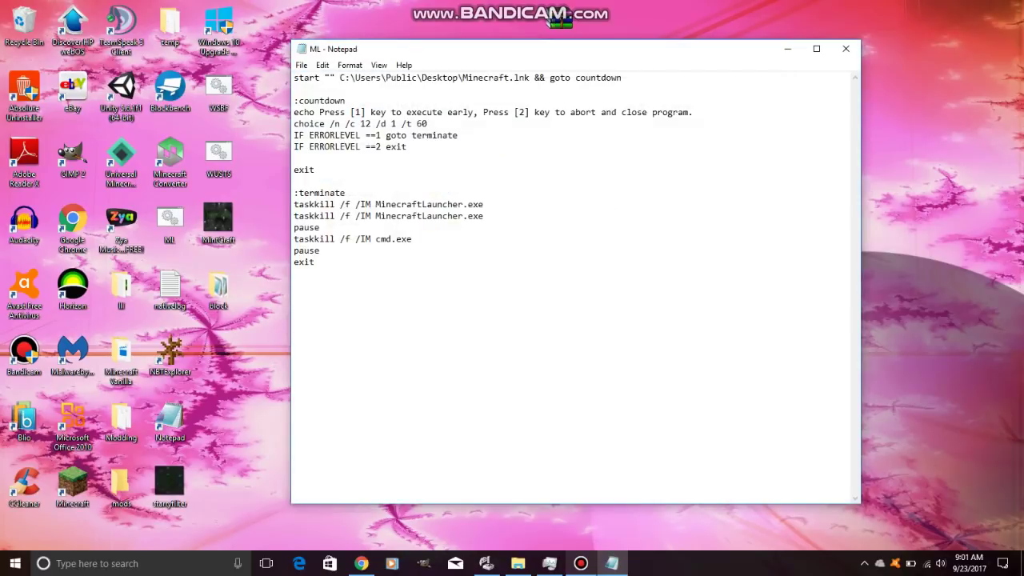
# Step: Close the script without saving further changes and run the ML file from the desktop
pyautogui.hotkey('alt', 'F4')
pyautogui.press('Tab')
pyautogui.press('Return')
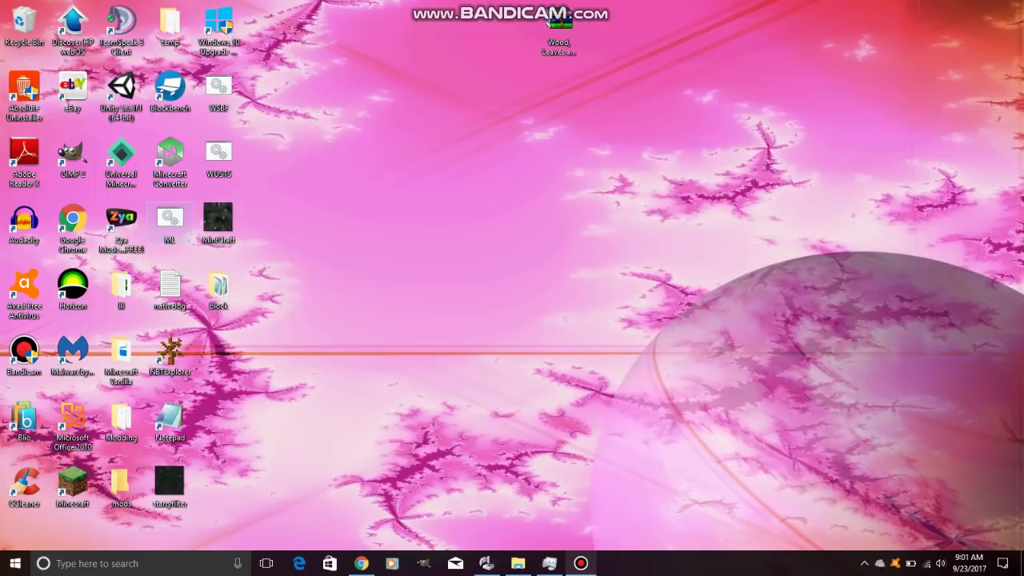
pyautogui.press('Return')
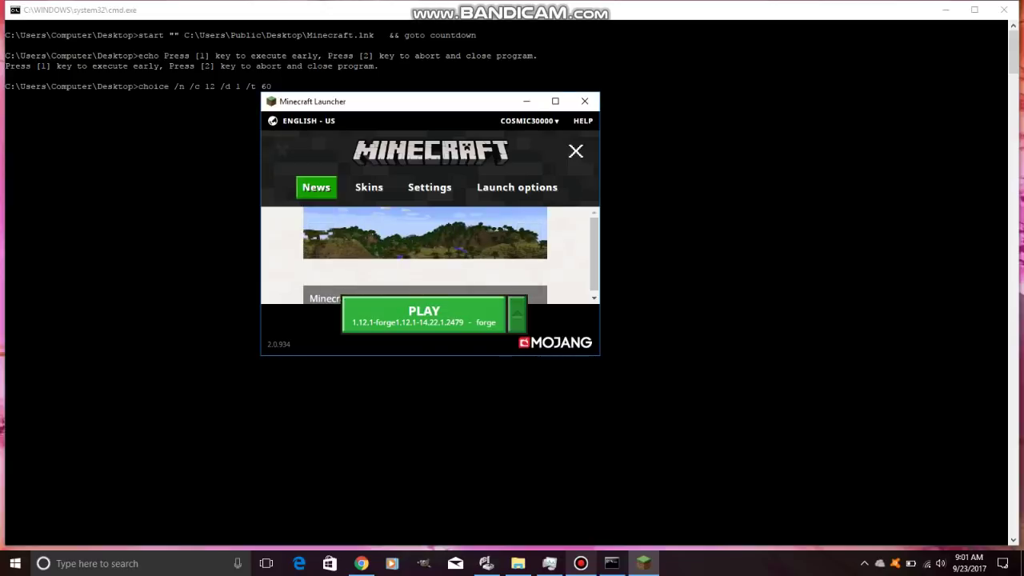
# Step: Choose the Latest release 1.12.2 profile in the Minecraft launcher and start the game
pyautogui.click(517, 314)
pyautogui.scroll(-1, 427, 204)
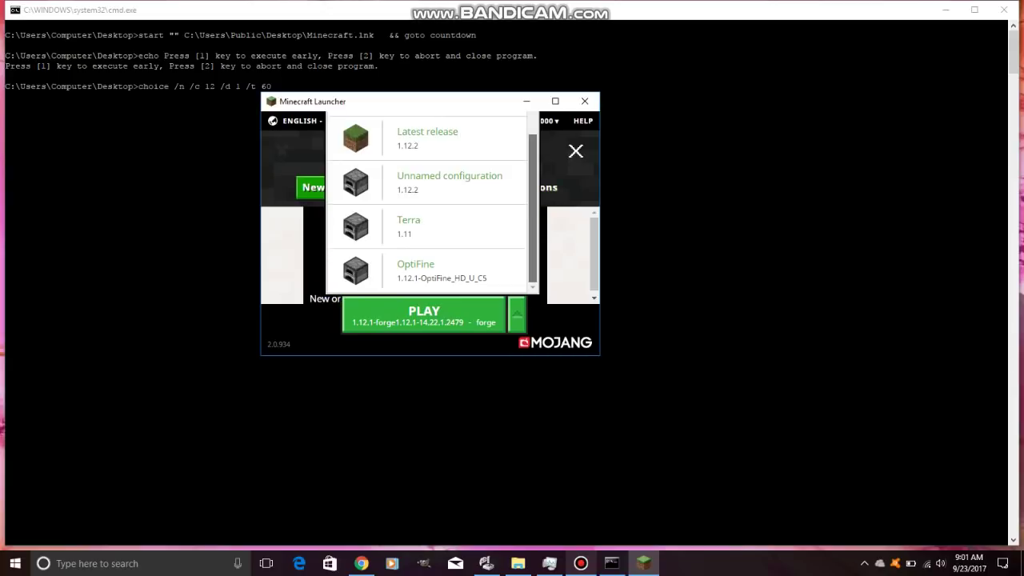
pyautogui.scroll(1, 431, 184)
pyautogui.scroll(-1, 432, 184)
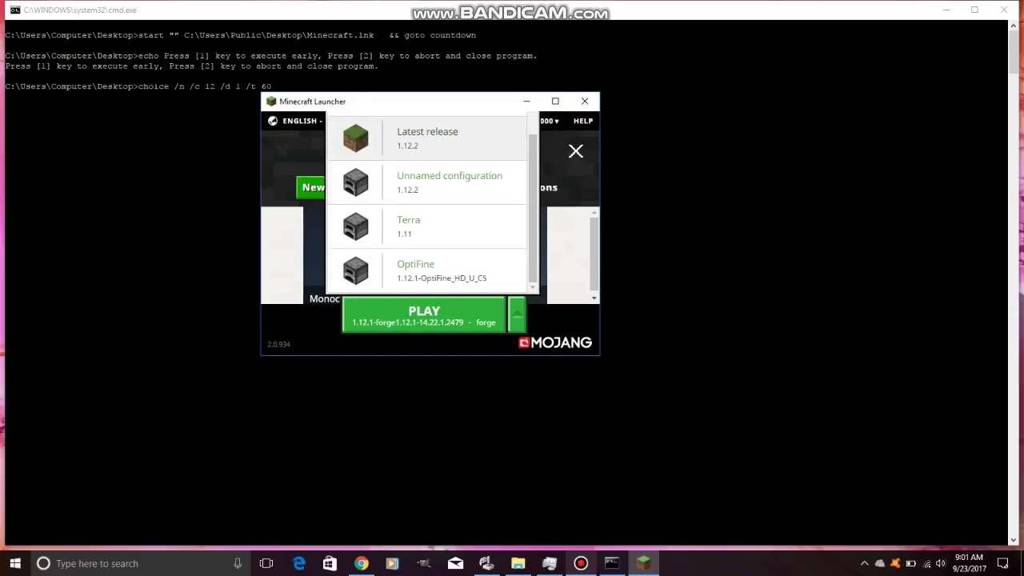
pyautogui.click(427, 138)
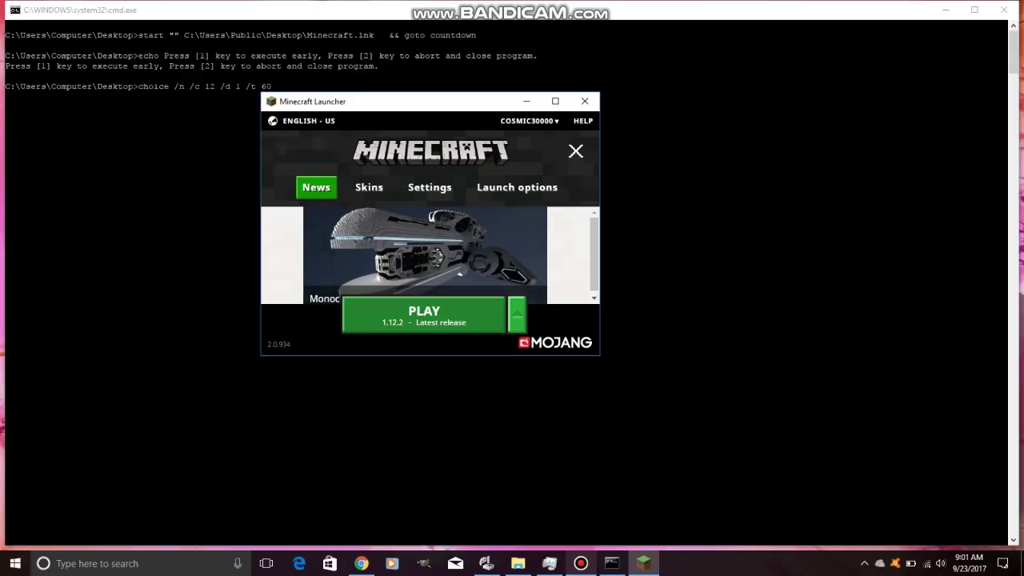
pyautogui.click(424, 314)
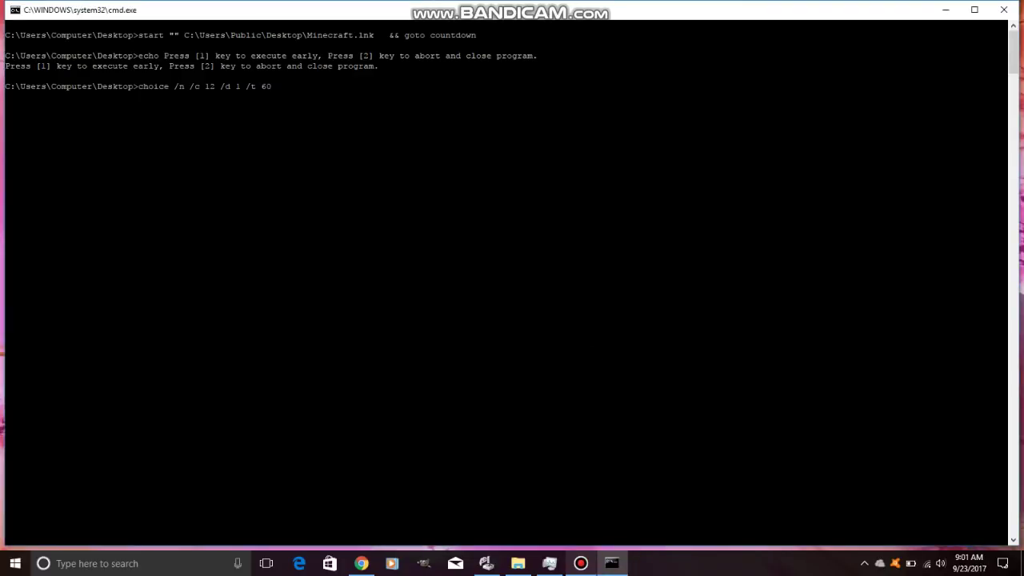
# Step: Answer the running script's countdown prompt with option 2 and continue past its pause to close the console
pyautogui.press('2')
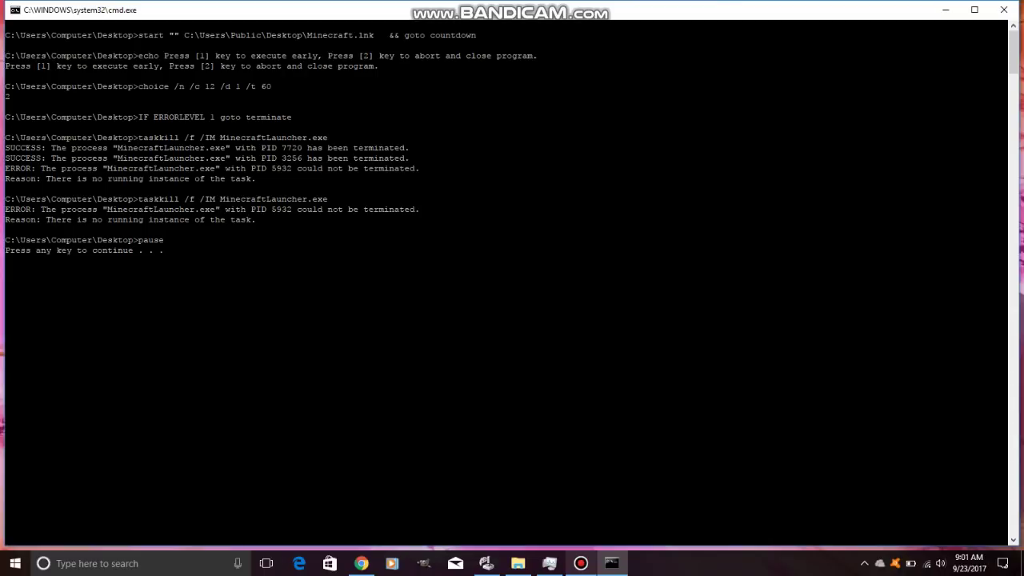
pyautogui.press('Return')
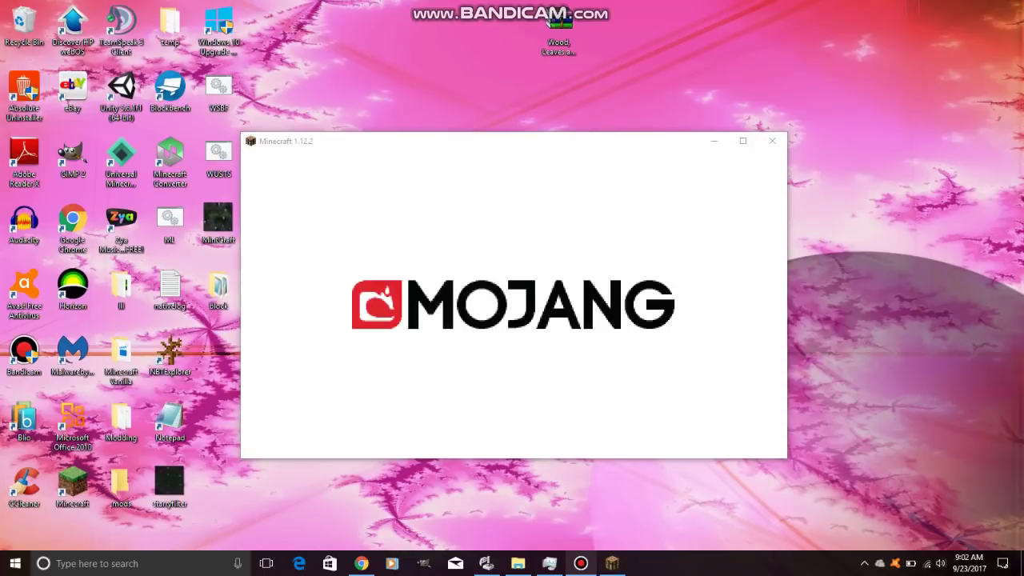
pyautogui.click(581, 563)
pyautogui.click(581, 563)
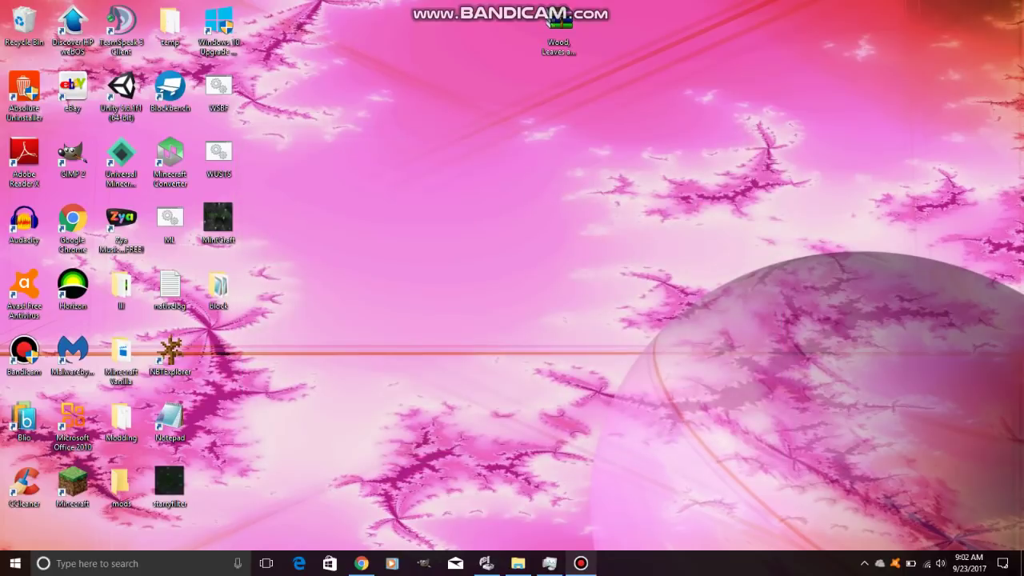
# Step: Switch to Task Manager to examine the details of the running processes
pyautogui.click(549, 563)
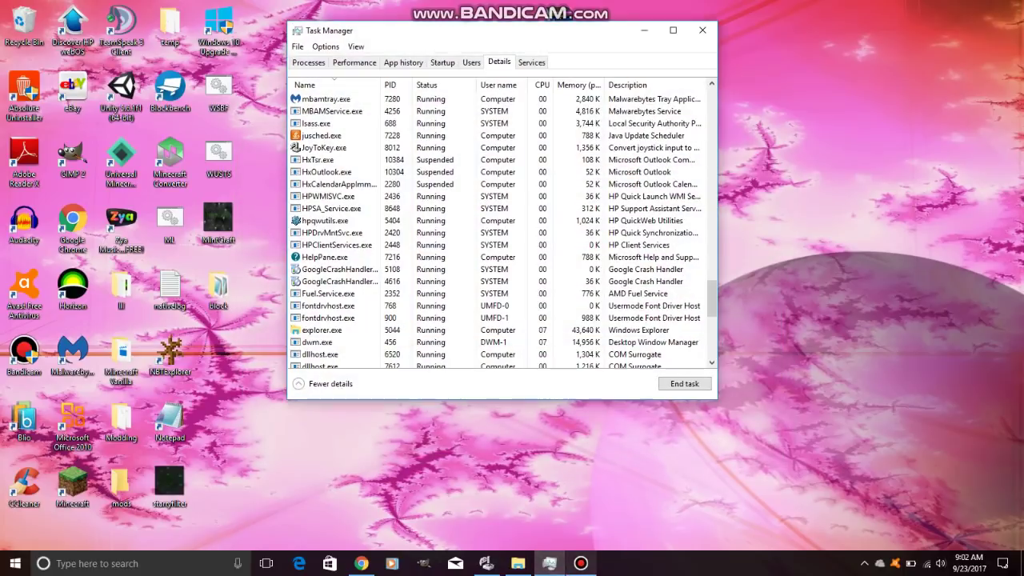